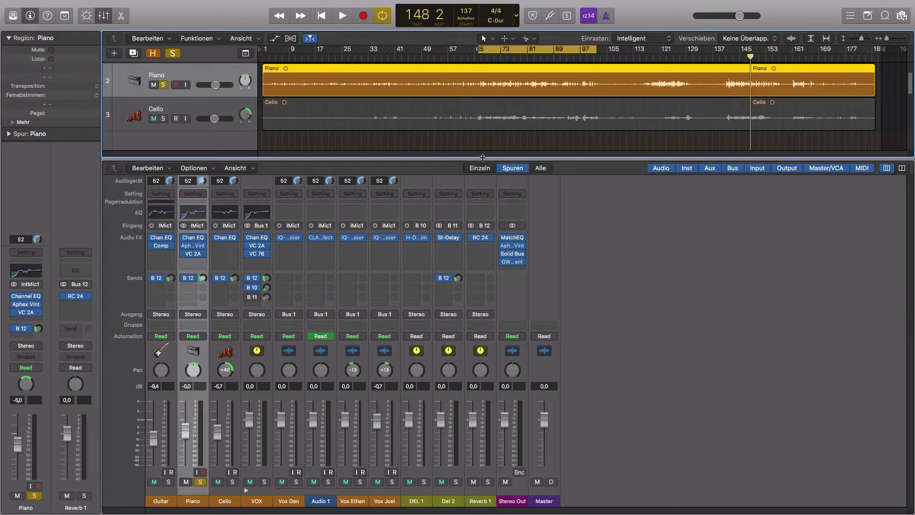
- Bypass the Piano channel's inserts and reverb send, and raise its fader to -3.0 dB during playback
{"action": "scroll", "coordinate": [292, 124], "scroll_direction": "up", "scroll_amount": 2}
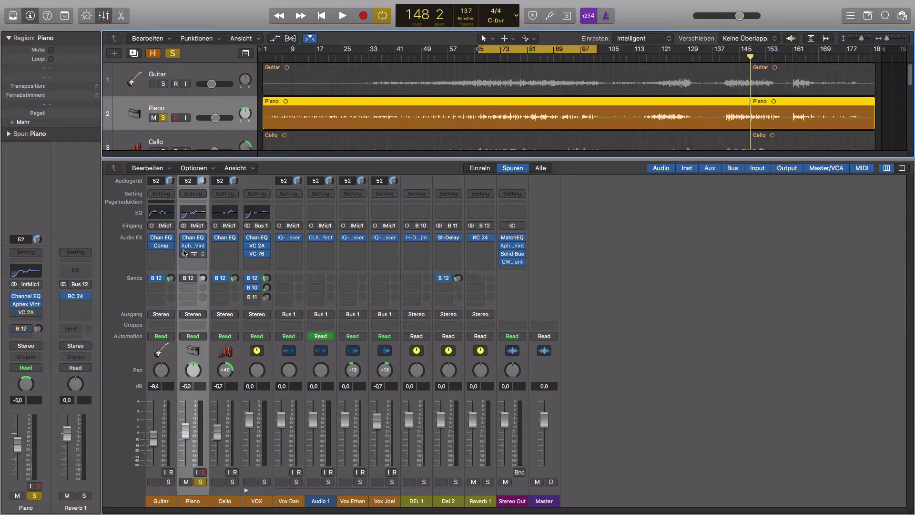
{"action": "mouse_move", "coordinate": [184, 241]}
{"action": "key", "text": "space"}
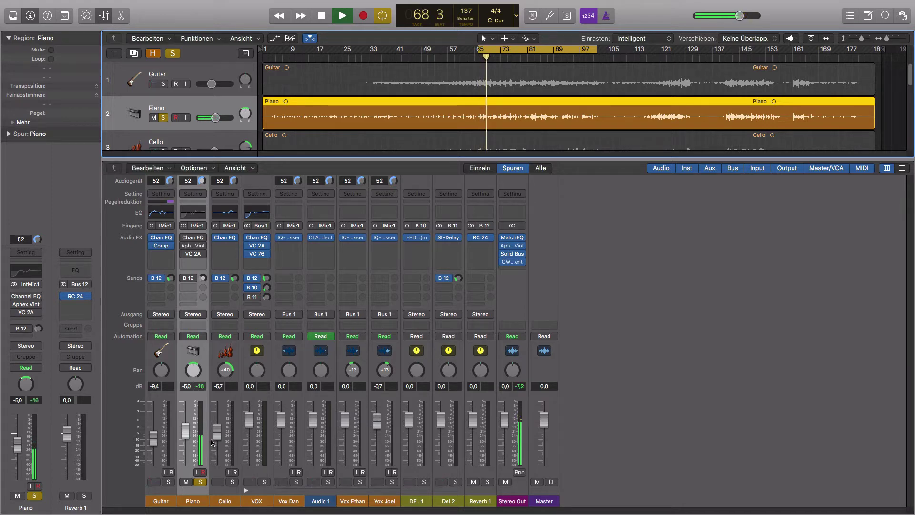
{"action": "left_click_drag", "start_coordinate": [185, 430], "coordinate": [185, 425]}
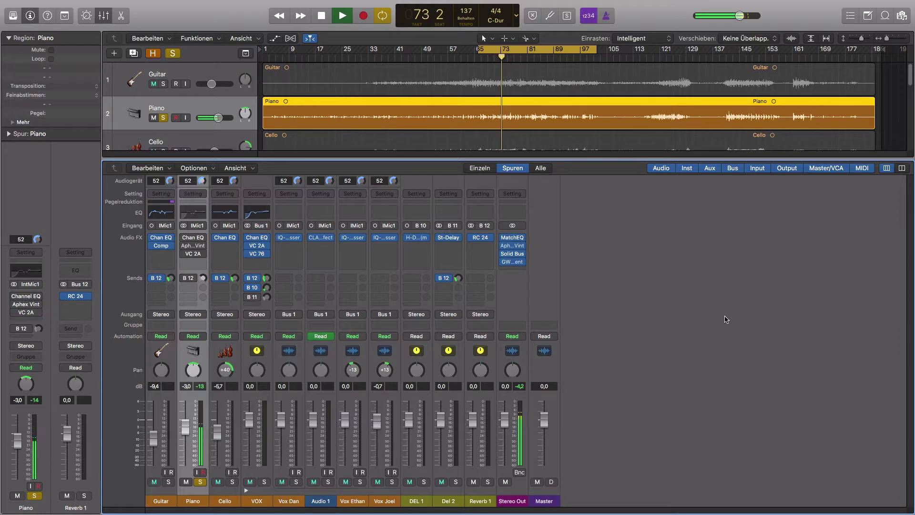
{"action": "key", "text": "space"}
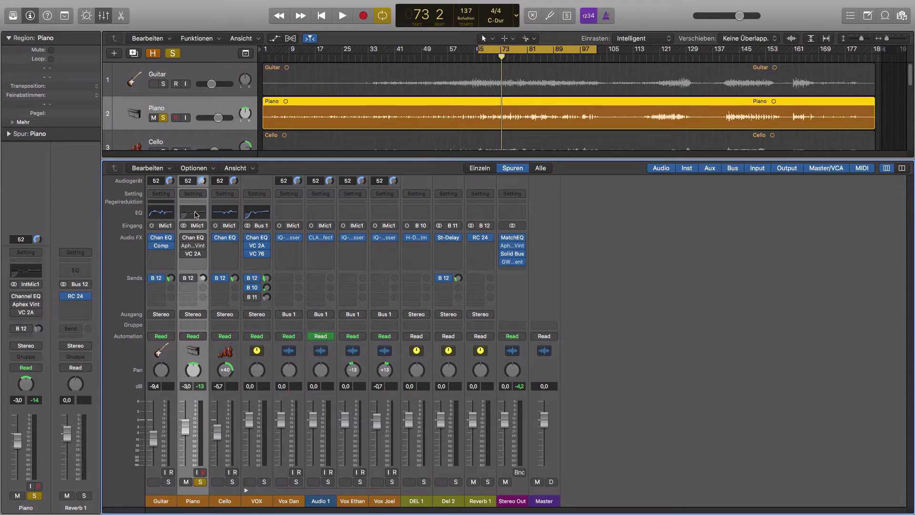
- Open the Piano channel's Channel EQ and activate it while the piano plays
{"action": "left_click", "coordinate": [196, 212]}
{"action": "left_click_drag", "start_coordinate": [323, 16], "coordinate": [553, 108]}
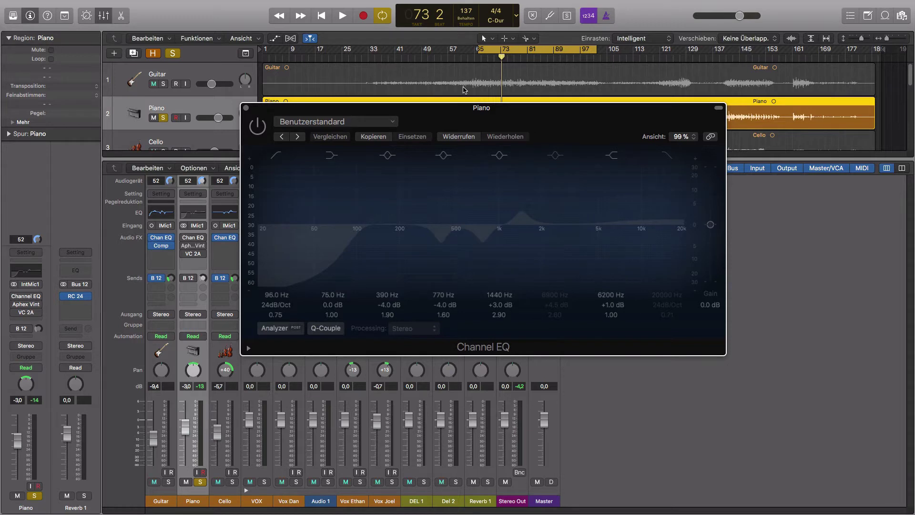
{"action": "left_click", "coordinate": [501, 173]}
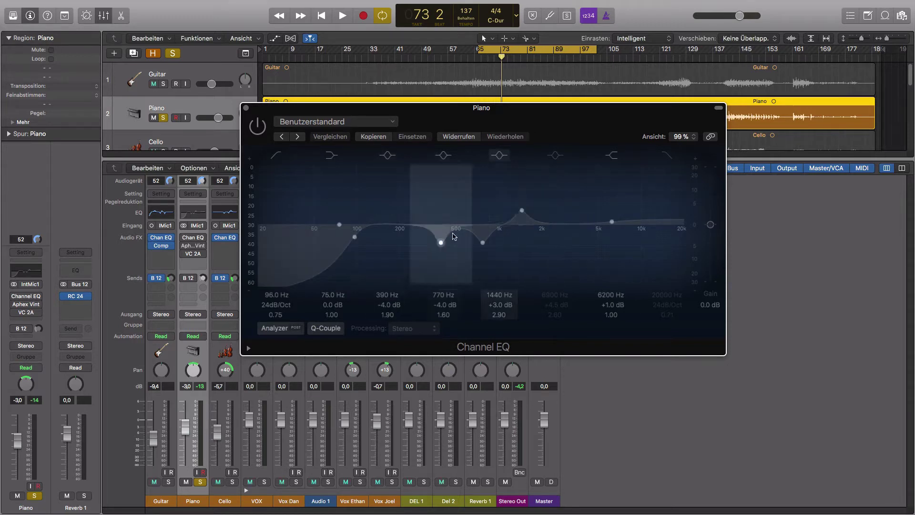
{"action": "key", "text": "space"}
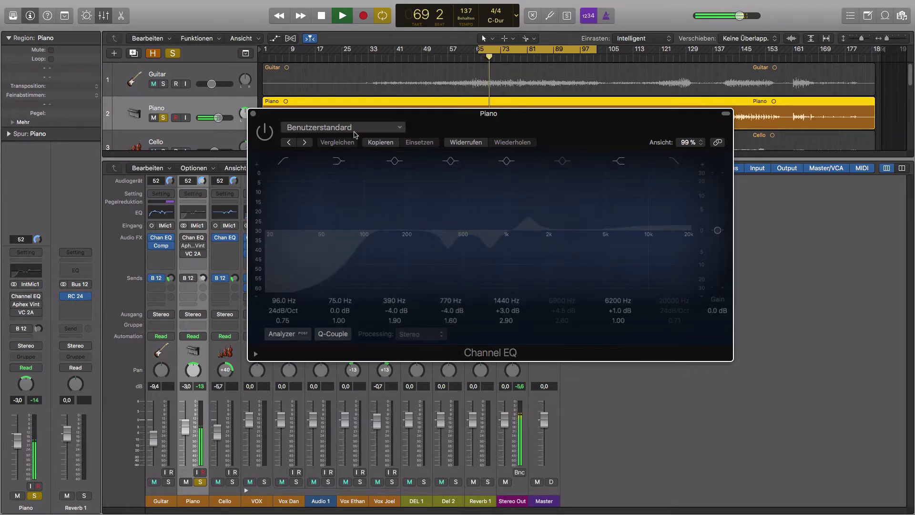
{"action": "left_click", "coordinate": [266, 132]}
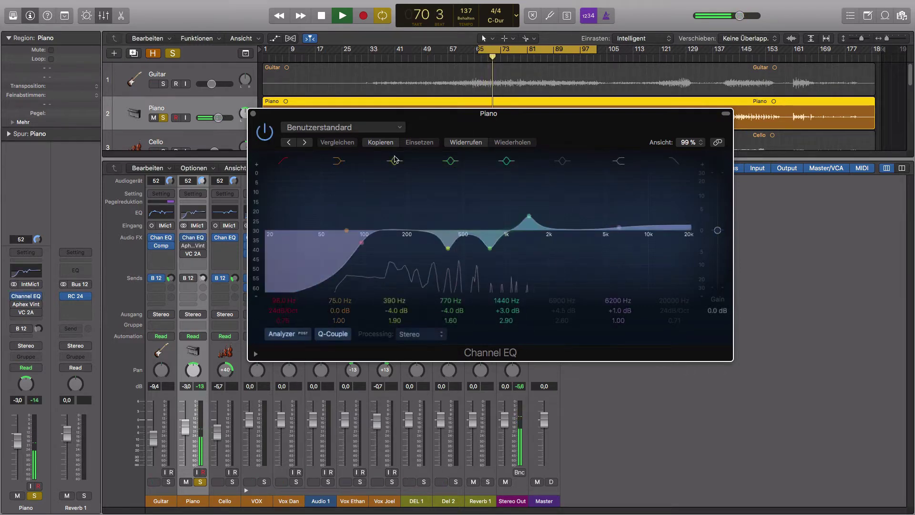
{"action": "left_click_drag", "start_coordinate": [629, 131], "coordinate": [576, 124]}
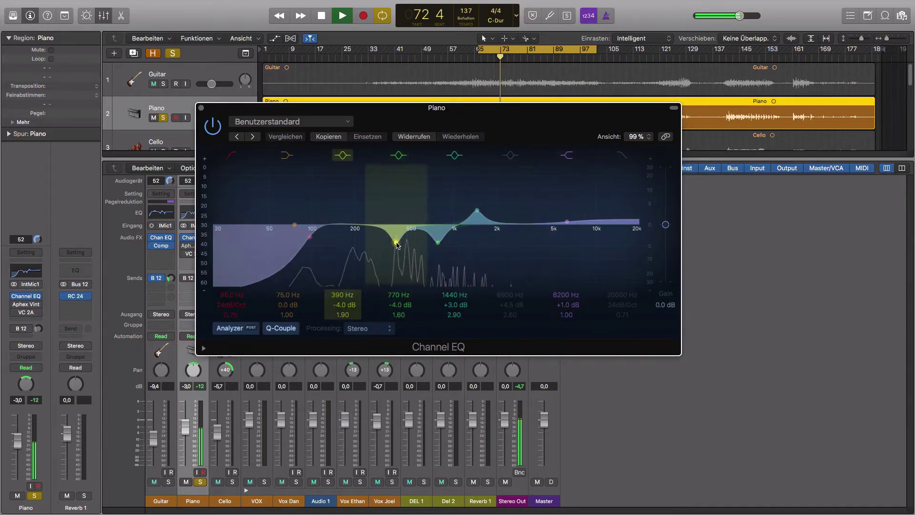
- Retune the Channel EQ's two cuts to 430 Hz and 760 Hz, the 1440 Hz boost to +3.5 dB and the low cut to 94 Hz
{"action": "left_click_drag", "start_coordinate": [397, 253], "coordinate": [438, 243]}
{"action": "left_click_drag", "start_coordinate": [477, 210], "coordinate": [476, 180]}
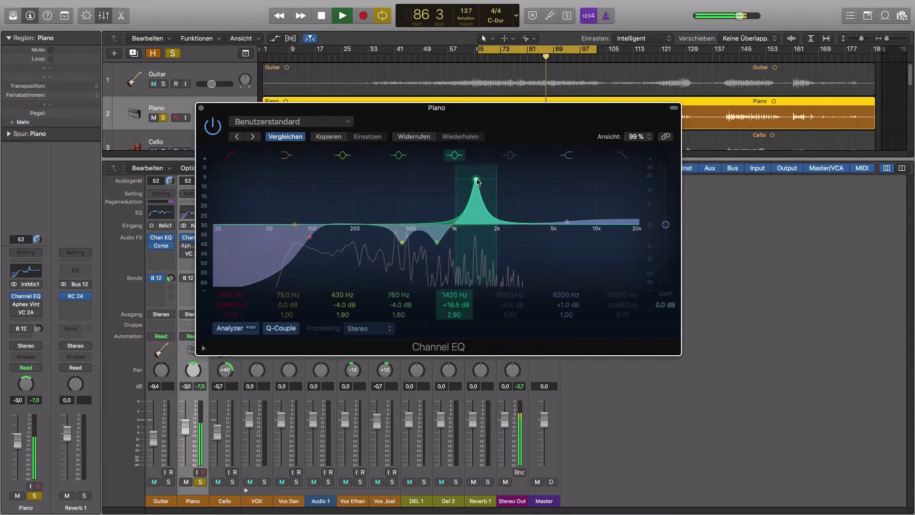
{"action": "left_click_drag", "start_coordinate": [477, 180], "coordinate": [478, 213]}
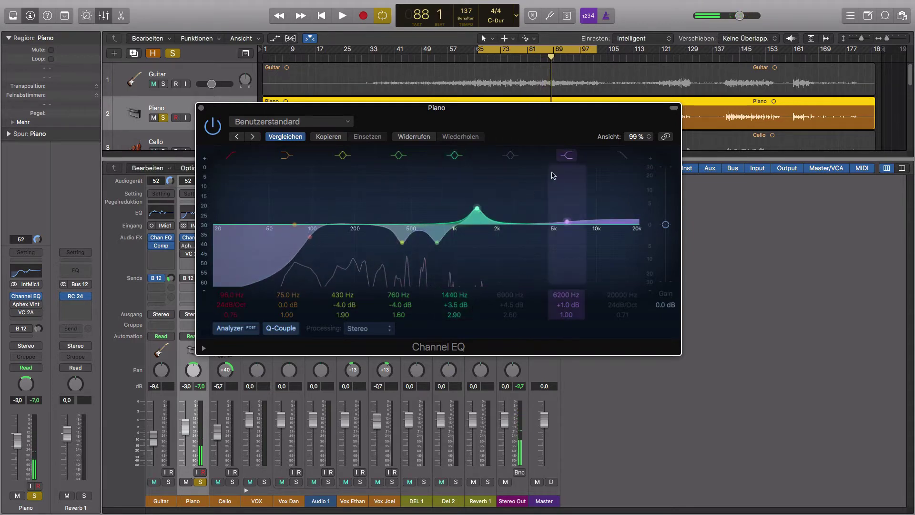
{"action": "left_click_drag", "start_coordinate": [527, 129], "coordinate": [439, 86]}
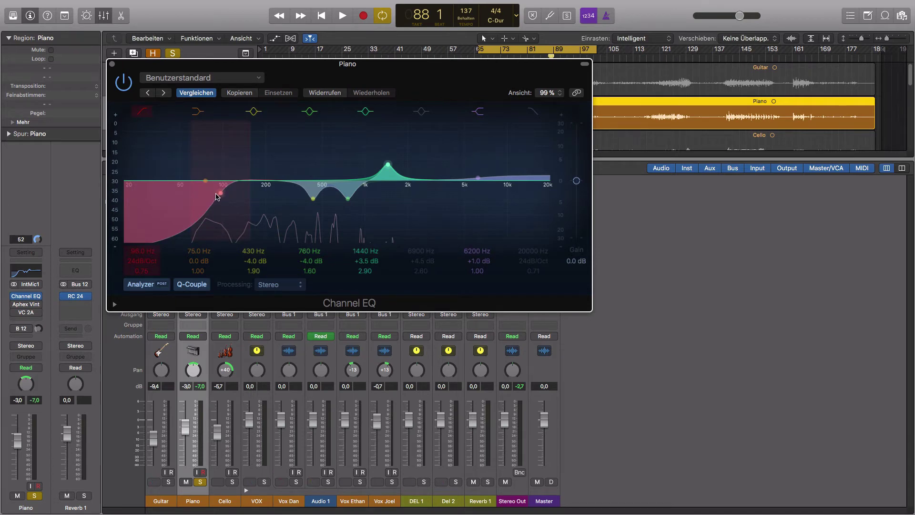
{"action": "left_click_drag", "start_coordinate": [112, 64], "coordinate": [181, 73]}
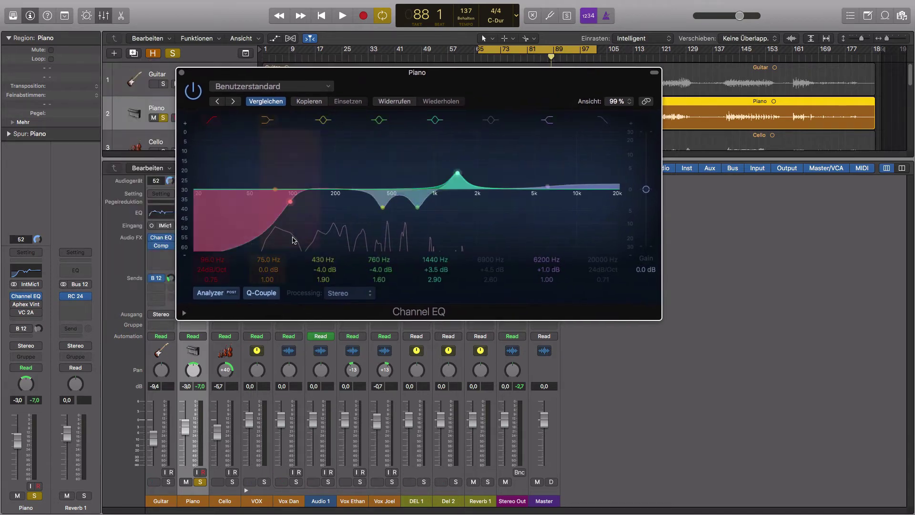
{"action": "left_click", "coordinate": [181, 72]}
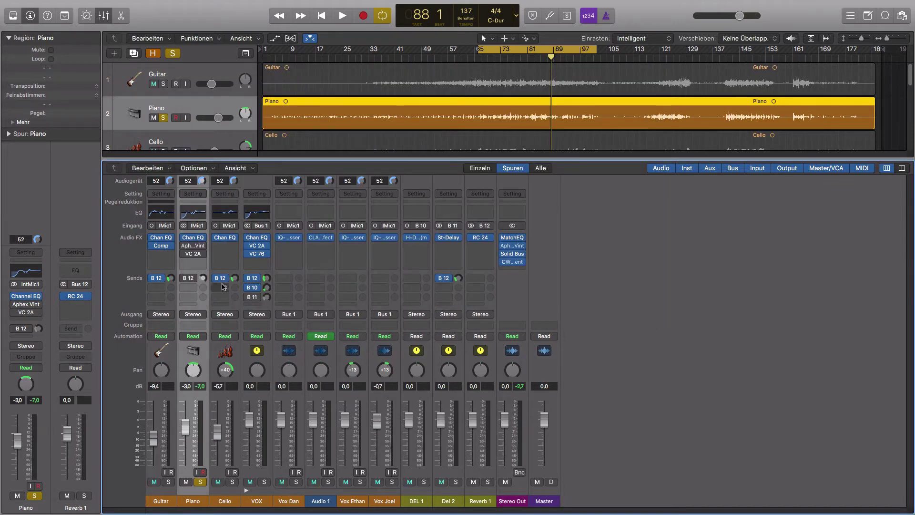
- Open the Piano channel's Aphex Vintage Exciter and shift the cycle range to a short passage of about bars 119 to 129
{"action": "left_click", "coordinate": [195, 246]}
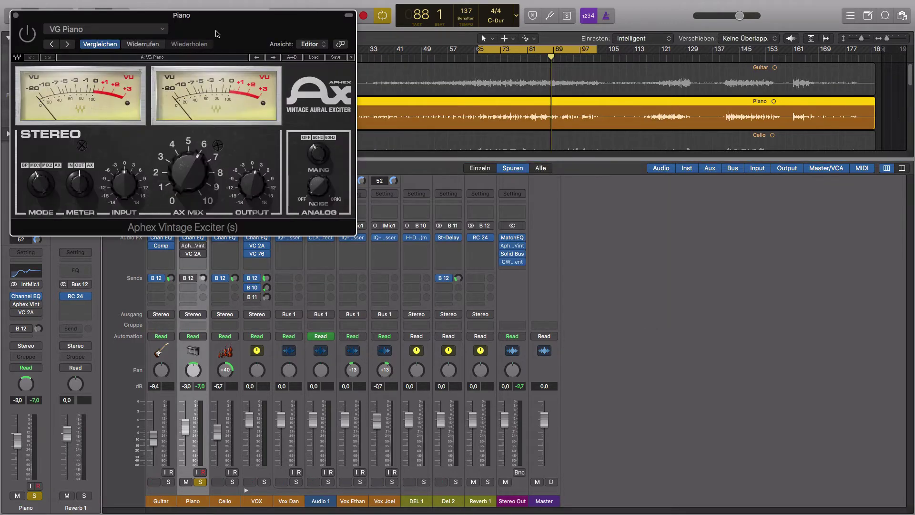
{"action": "left_click_drag", "start_coordinate": [307, 69], "coordinate": [501, 133]}
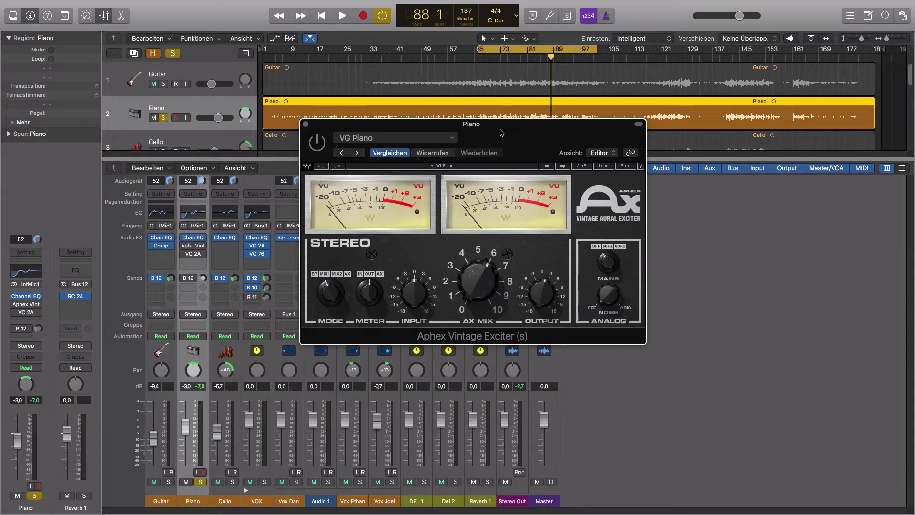
{"action": "left_click_drag", "start_coordinate": [534, 139], "coordinate": [542, 163]}
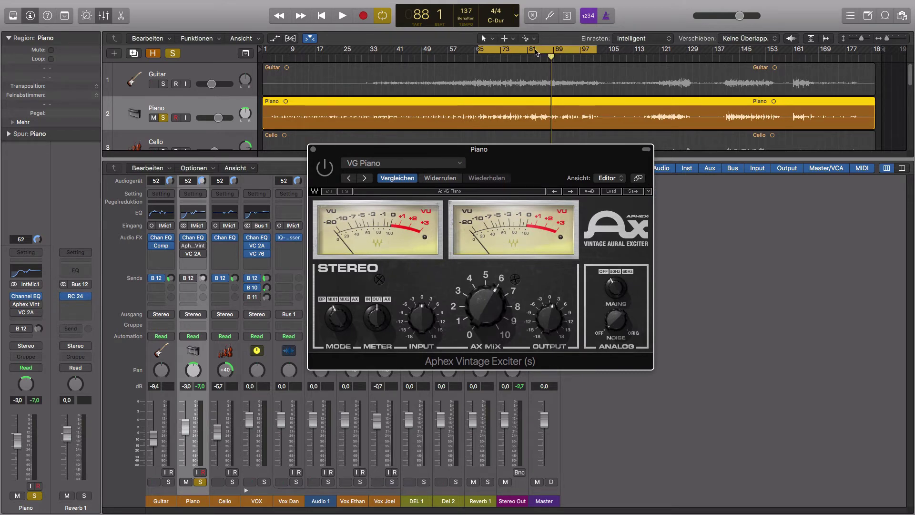
{"action": "left_click_drag", "start_coordinate": [536, 50], "coordinate": [703, 65]}
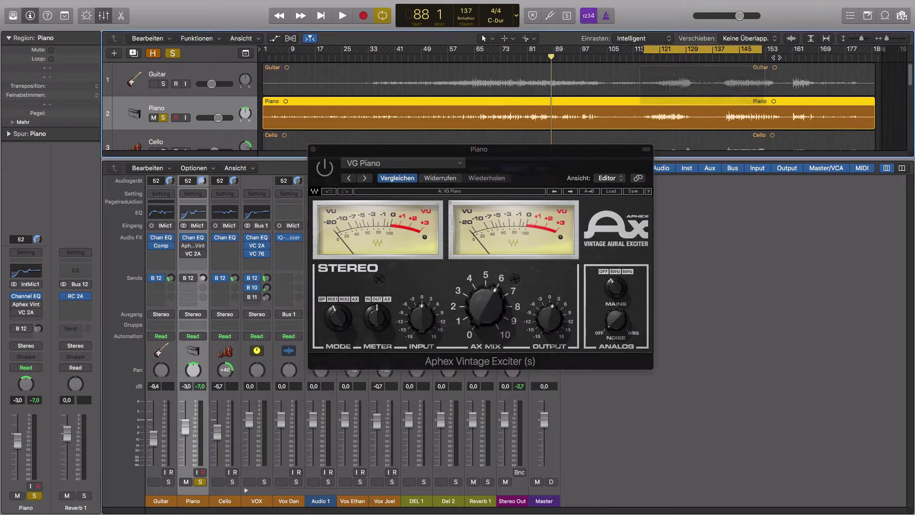
{"action": "left_click_drag", "start_coordinate": [763, 50], "coordinate": [653, 50]}
{"action": "left_click_drag", "start_coordinate": [490, 151], "coordinate": [514, 136]}
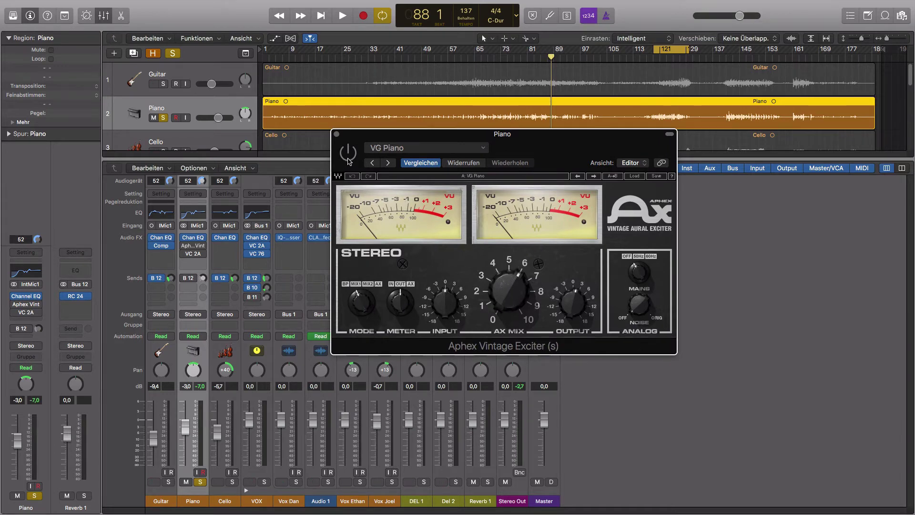
- Activate the Aphex Vintage Exciter during playback, try AX Mix at 0.00, and set it to about 5.5
{"action": "key", "text": "space"}
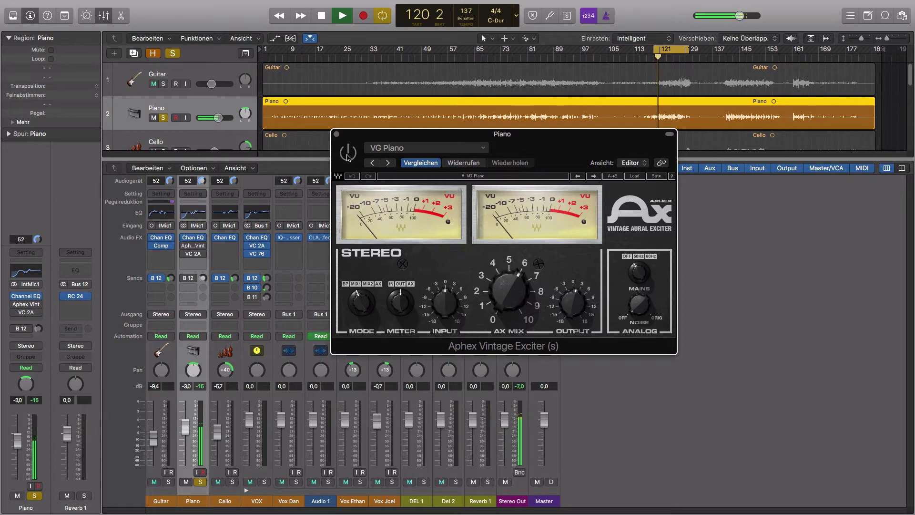
{"action": "left_click", "coordinate": [349, 153]}
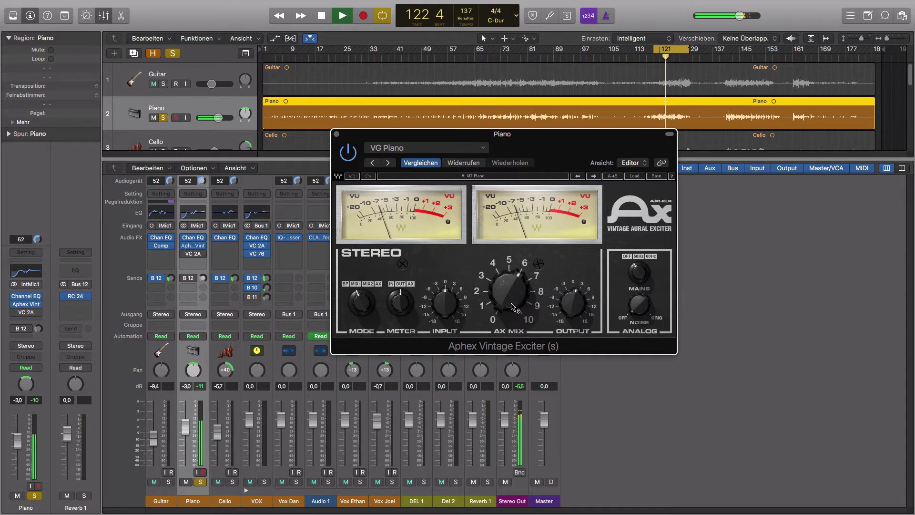
{"action": "left_click_drag", "start_coordinate": [517, 305], "coordinate": [517, 343]}
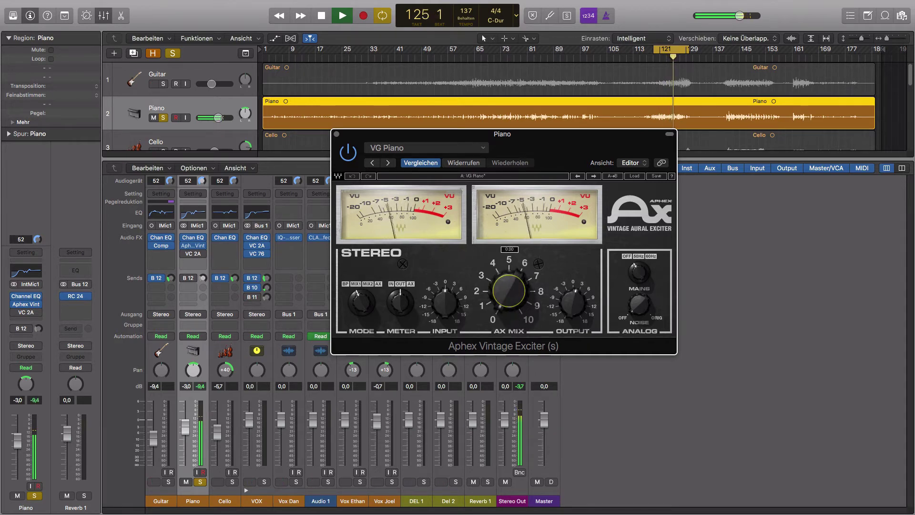
{"action": "left_click_drag", "start_coordinate": [509, 291], "coordinate": [509, 243]}
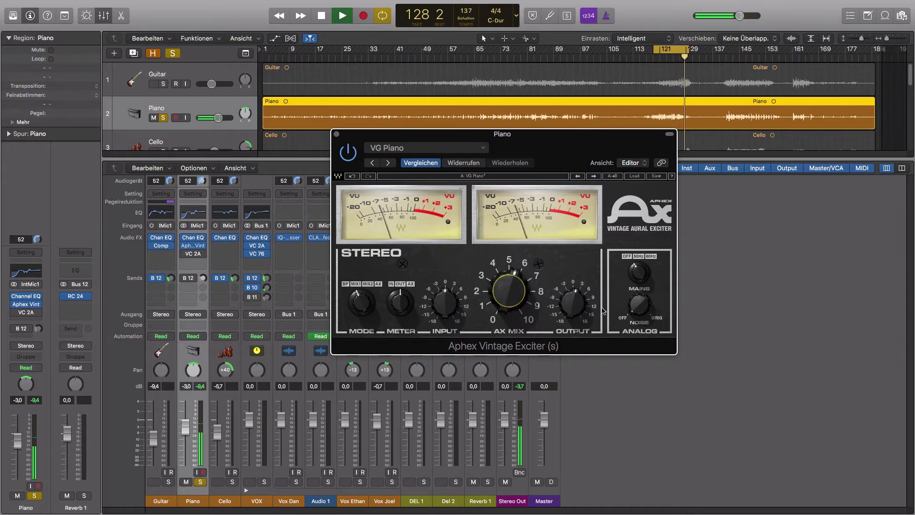
- Compare the looped piano passage with the Aphex Vintage Exciter bypassed and active, leaving it active
{"action": "left_click", "coordinate": [715, 135]}
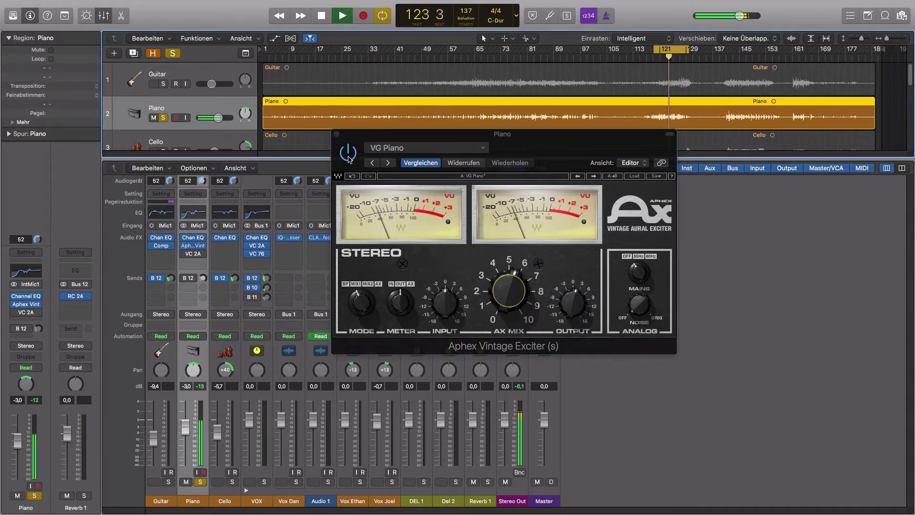
{"action": "left_click", "coordinate": [501, 295]}
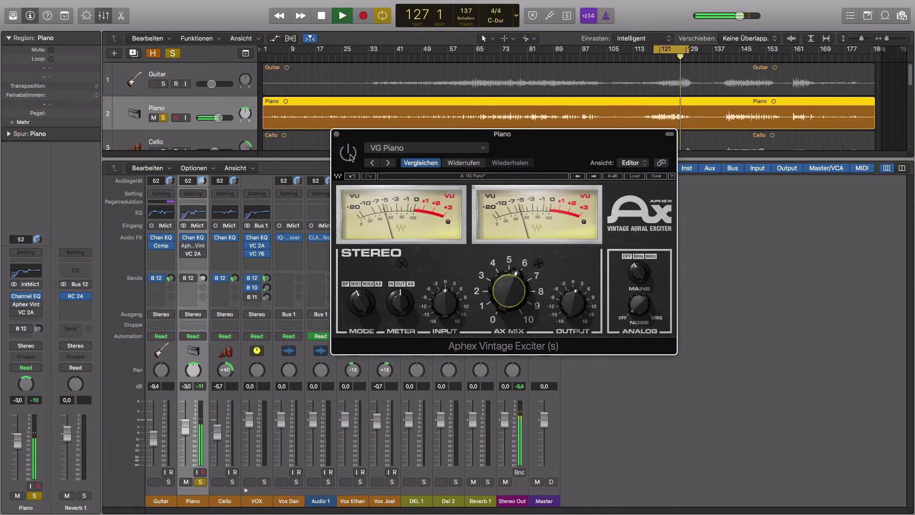
{"action": "left_click", "coordinate": [349, 154]}
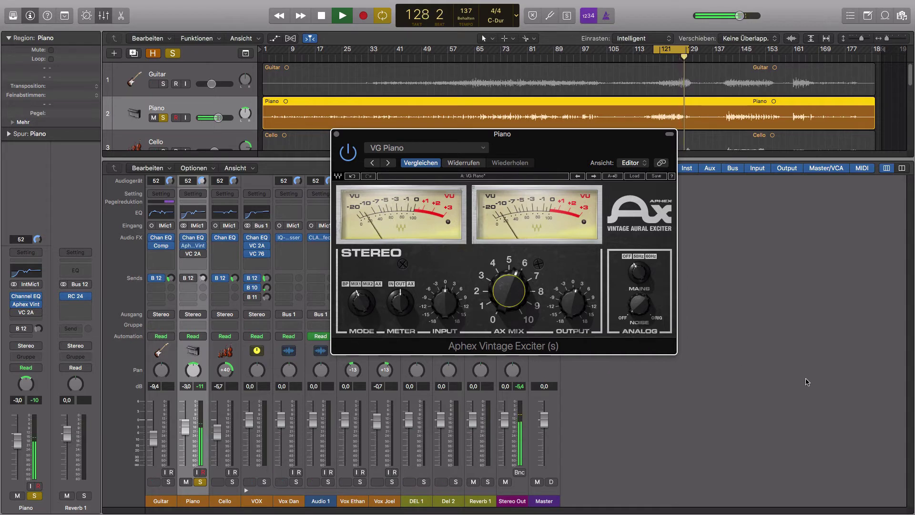
{"action": "key", "text": "space"}
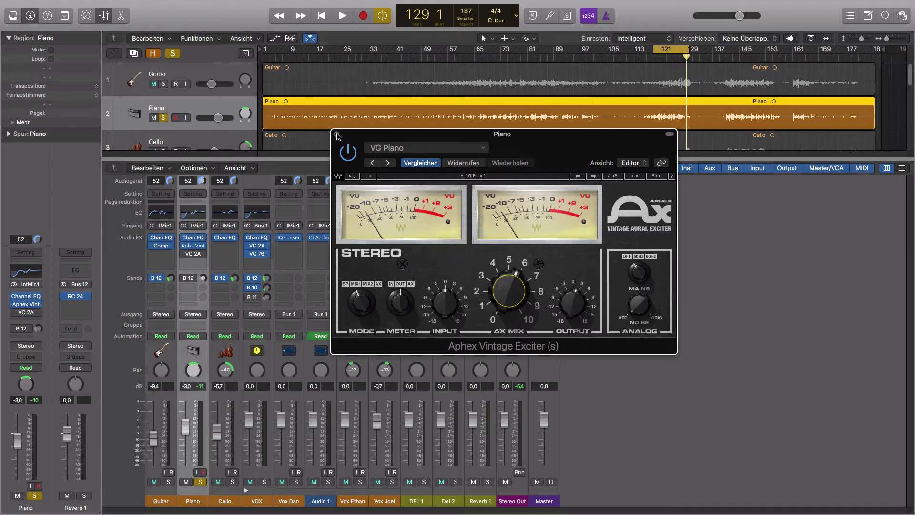
{"action": "left_click", "coordinate": [337, 135]}
- Activate the Piano channel's VC 2A compressor while the looped passage plays, and check its Peak Reduction and Gain settings
{"action": "left_click", "coordinate": [199, 253]}
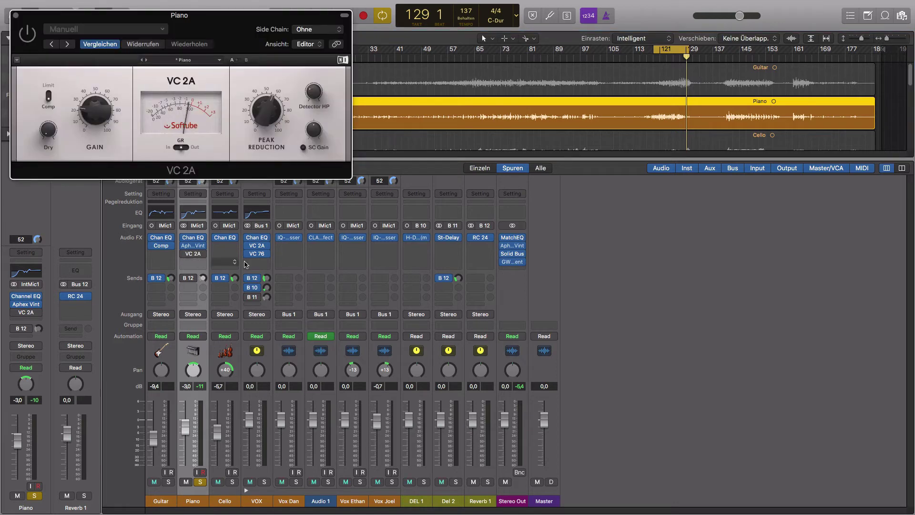
{"action": "left_click_drag", "start_coordinate": [224, 7], "coordinate": [611, 198]}
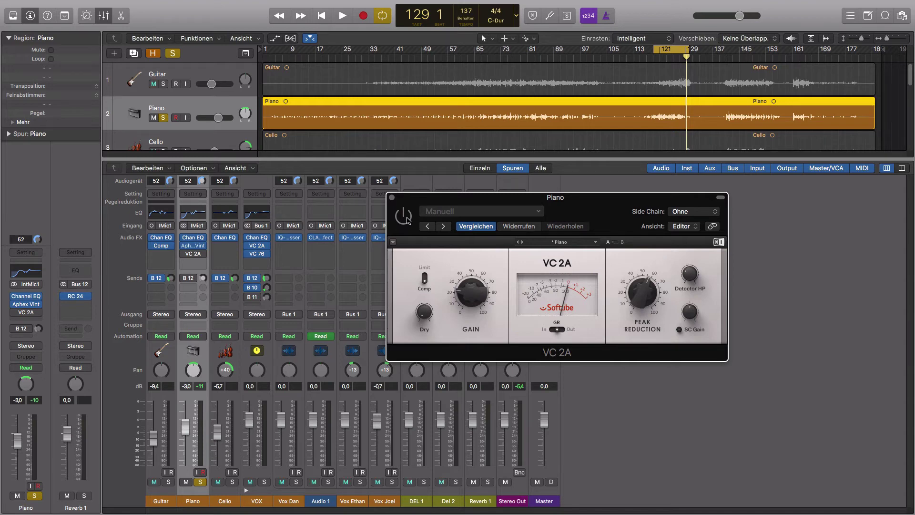
{"action": "key", "text": "space"}
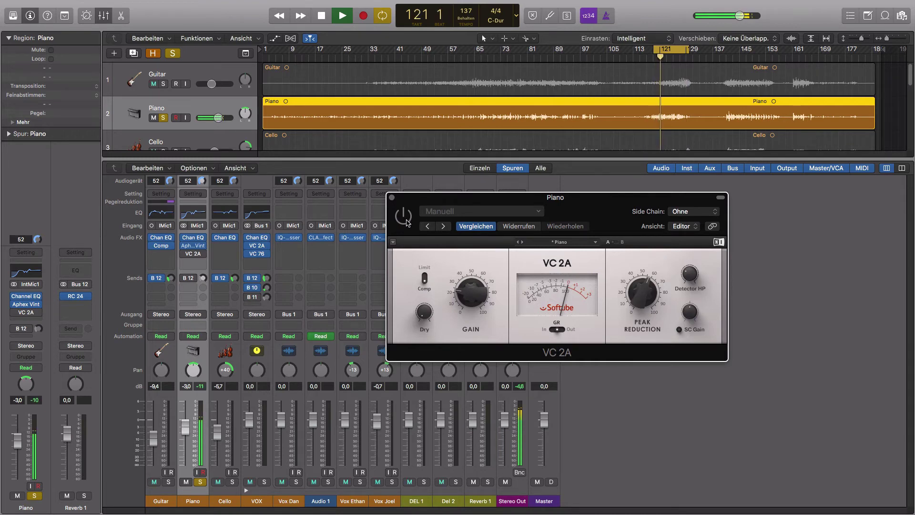
{"action": "left_click", "coordinate": [406, 221]}
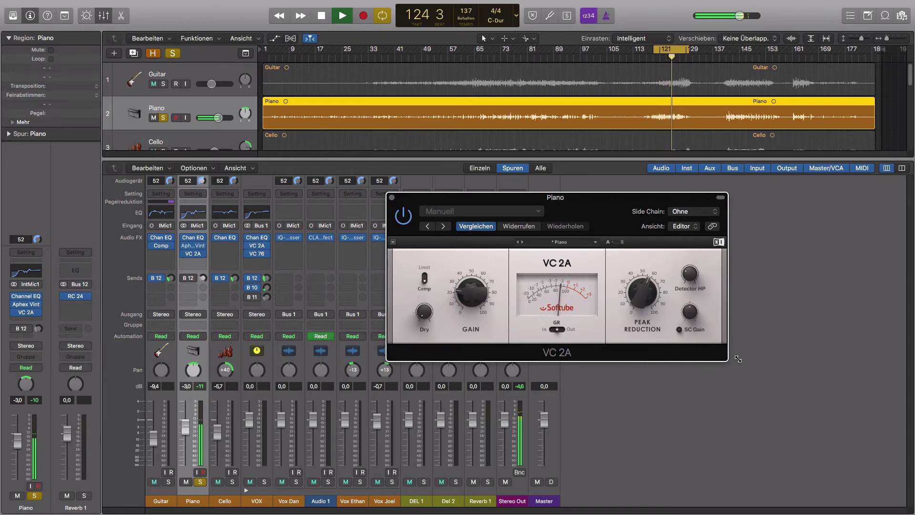
{"action": "mouse_move", "coordinate": [672, 309]}
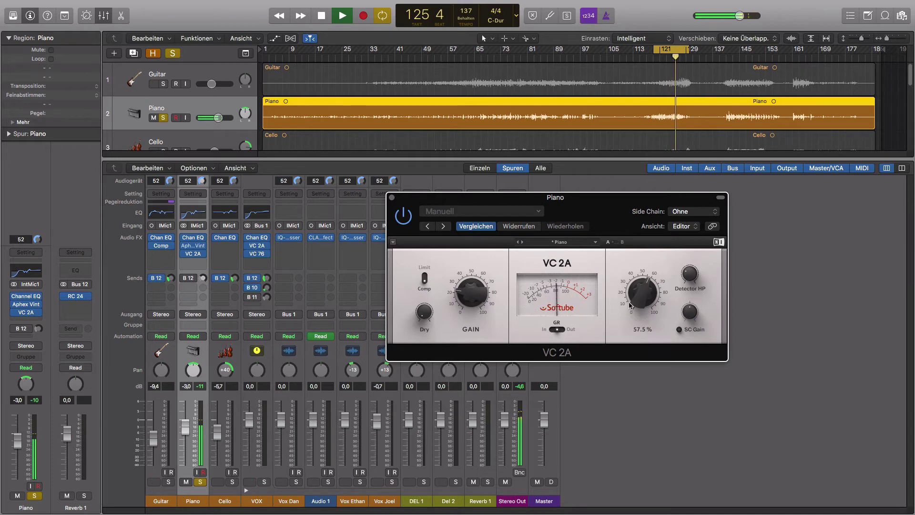
{"action": "mouse_move", "coordinate": [469, 303]}
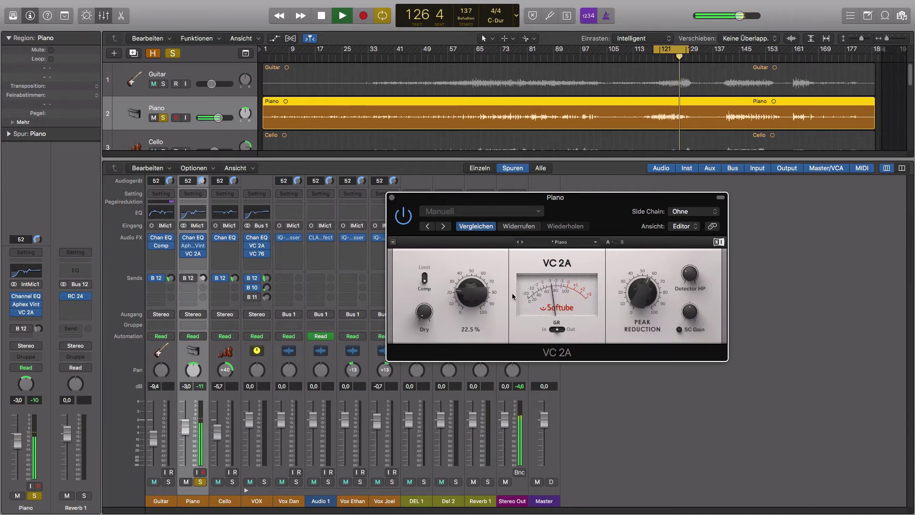
{"action": "key", "text": "space"}
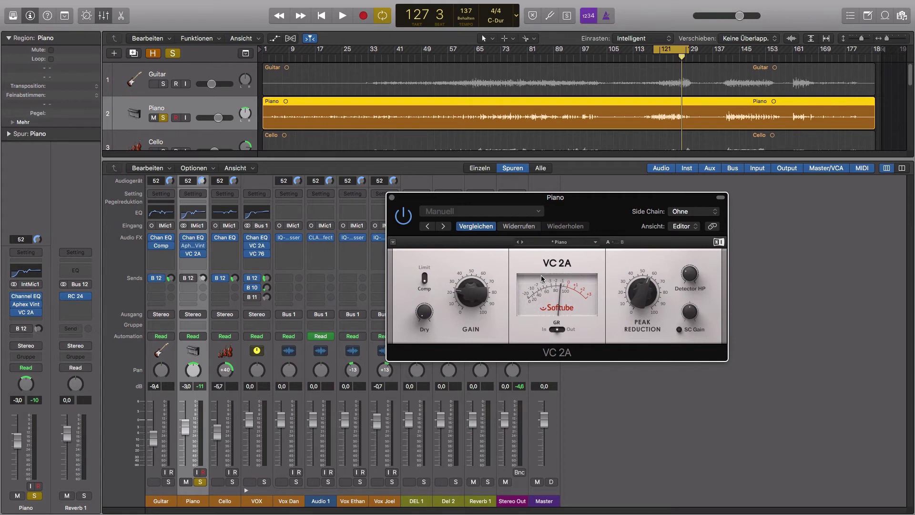
{"action": "key", "text": "super+w"}
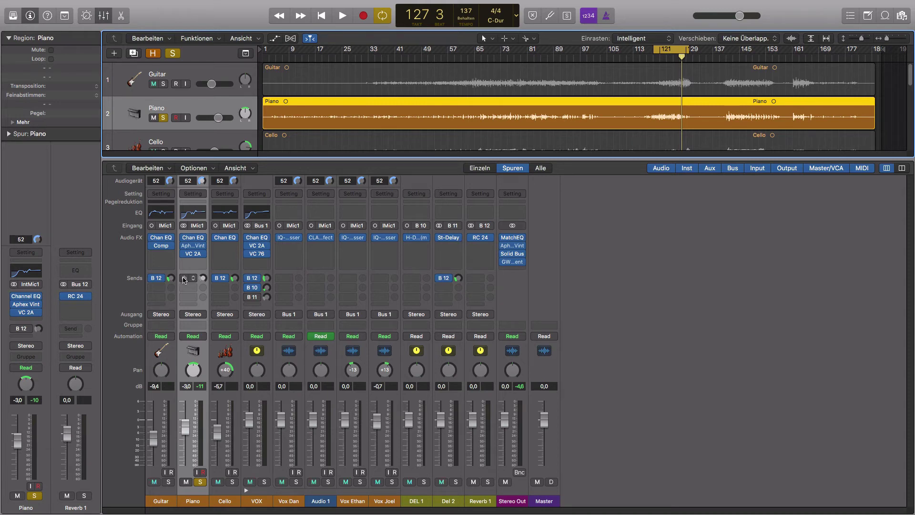
- Turn on the Piano channel's Bus 12 reverb send during playback, set its level to about -15.4 dB, and stop playback
{"action": "key", "text": "space"}
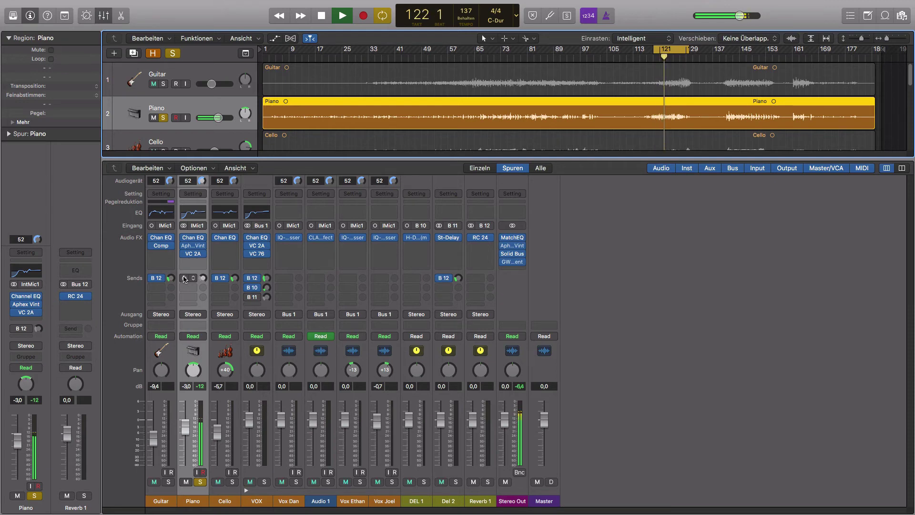
{"action": "left_click", "coordinate": [185, 279]}
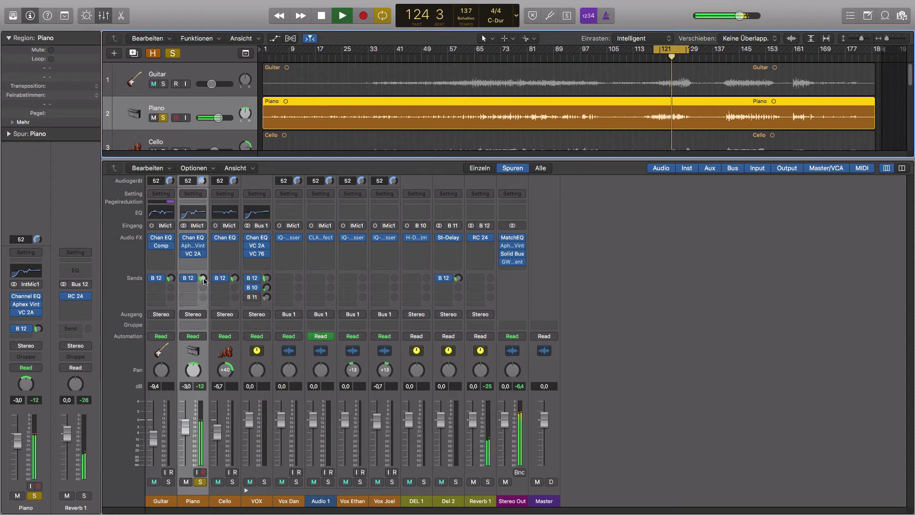
{"action": "left_click", "coordinate": [203, 279]}
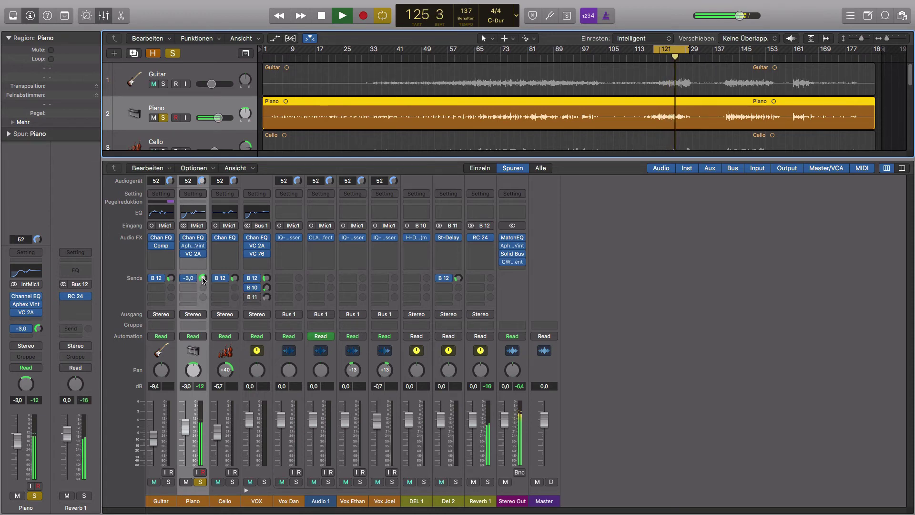
{"action": "left_click_drag", "start_coordinate": [203, 280], "coordinate": [208, 315]}
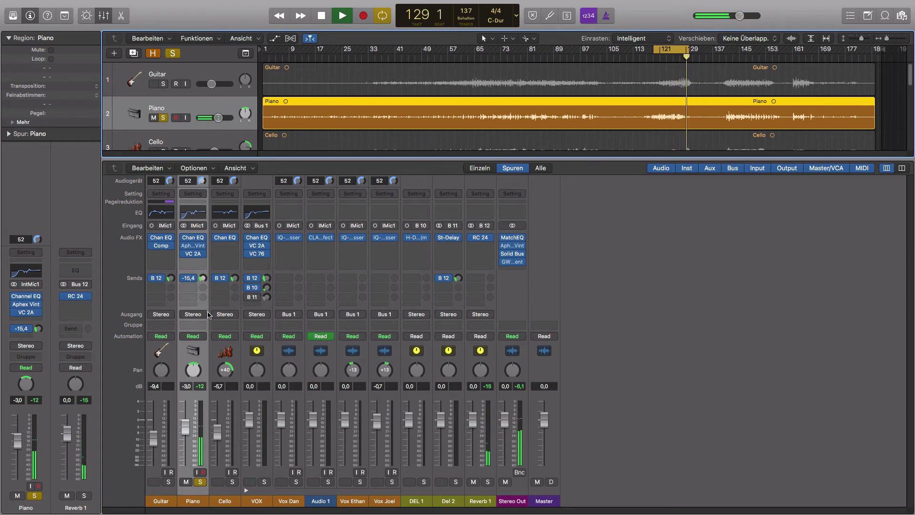
{"action": "key", "text": "space"}
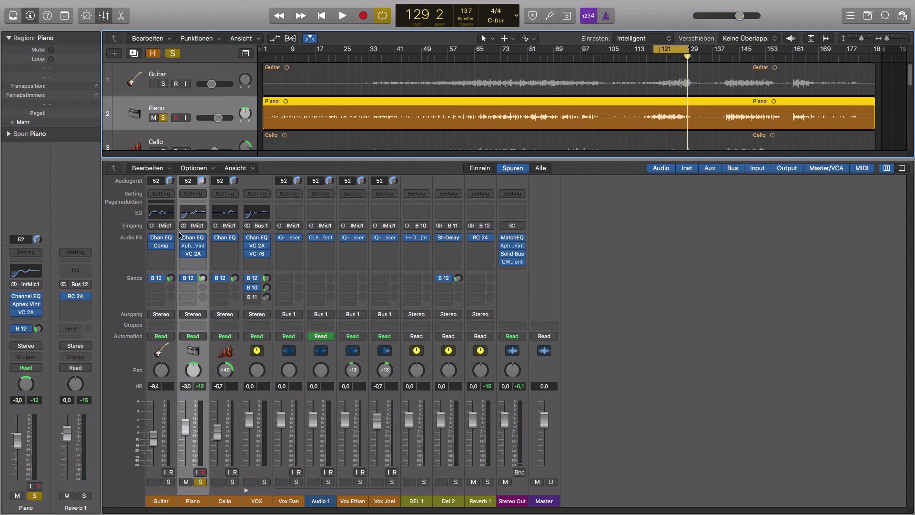
- Bypass the Piano channel's three inserts and Bus 12 send, and open the Channel EQ, Aphex Vintage Exciter and VC 2A windows
{"action": "left_click_drag", "start_coordinate": [182, 238], "coordinate": [182, 253]}
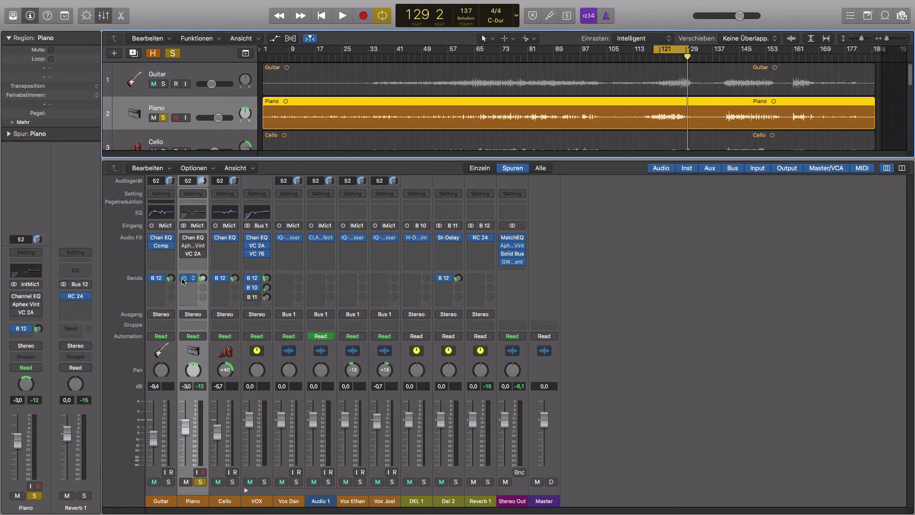
{"action": "left_click", "coordinate": [193, 238]}
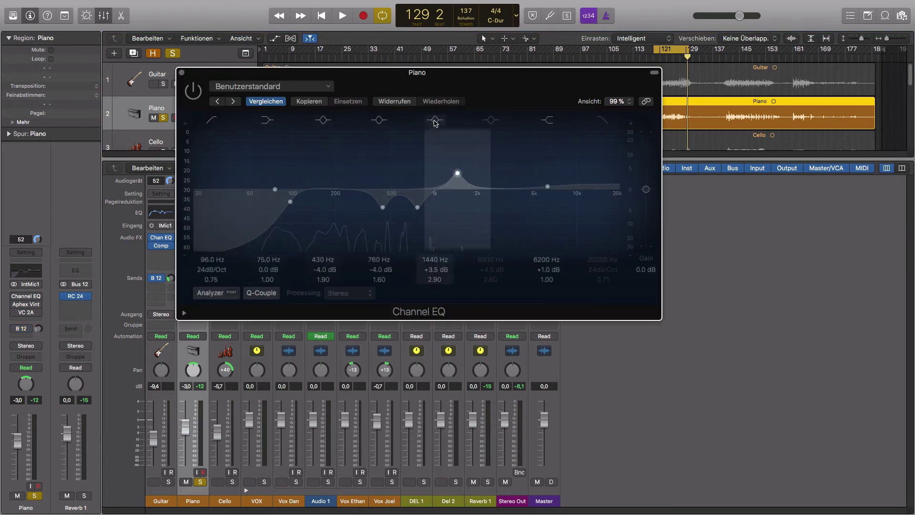
{"action": "left_click_drag", "start_coordinate": [434, 72], "coordinate": [611, 88]}
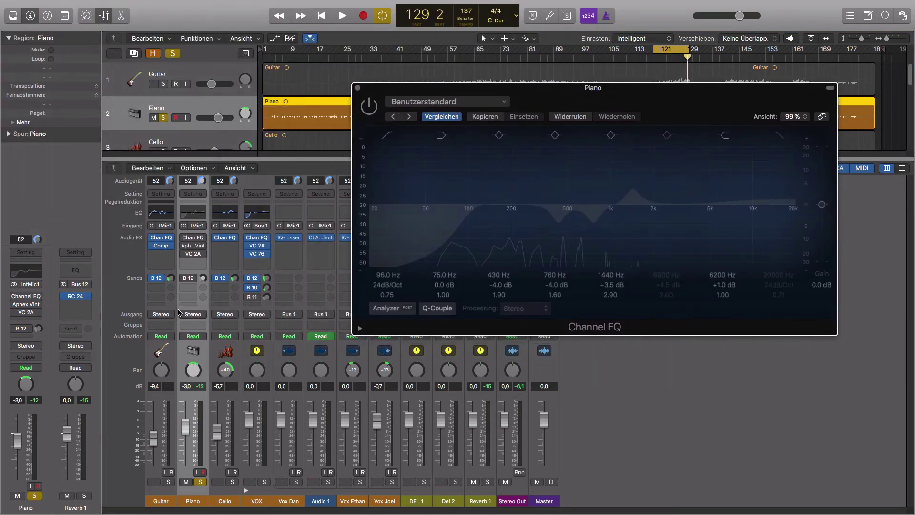
{"action": "left_click", "coordinate": [193, 247]}
{"action": "left_click_drag", "start_coordinate": [542, 153], "coordinate": [746, 140]}
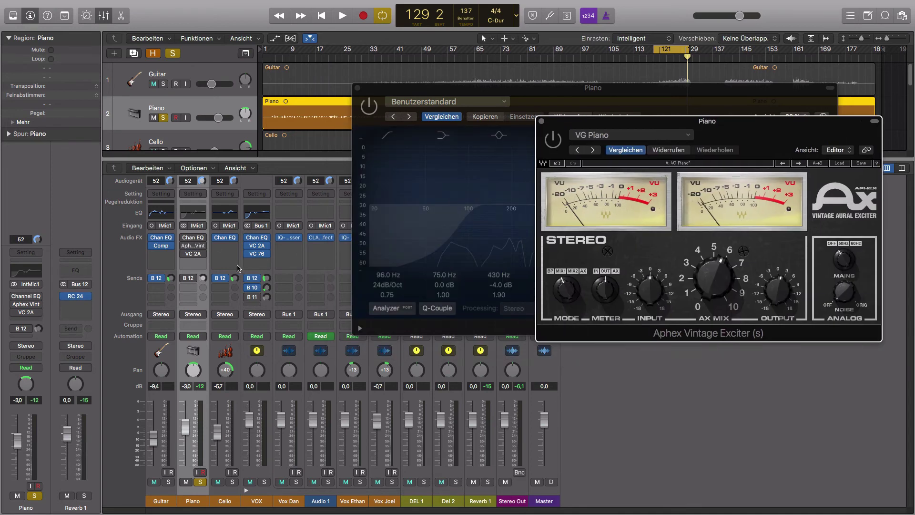
{"action": "left_click", "coordinate": [195, 255]}
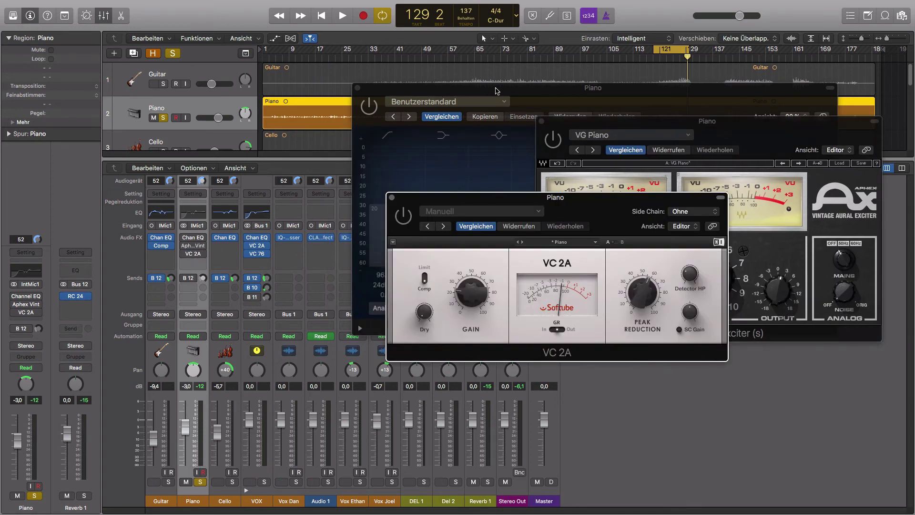
- Arrange the Channel EQ, Aphex Vintage Exciter and VC 2A windows so that all three are visible without overlapping
{"action": "left_click_drag", "start_coordinate": [457, 88], "coordinate": [33, 6]}
{"action": "left_click_drag", "start_coordinate": [615, 118], "coordinate": [493, 3]}
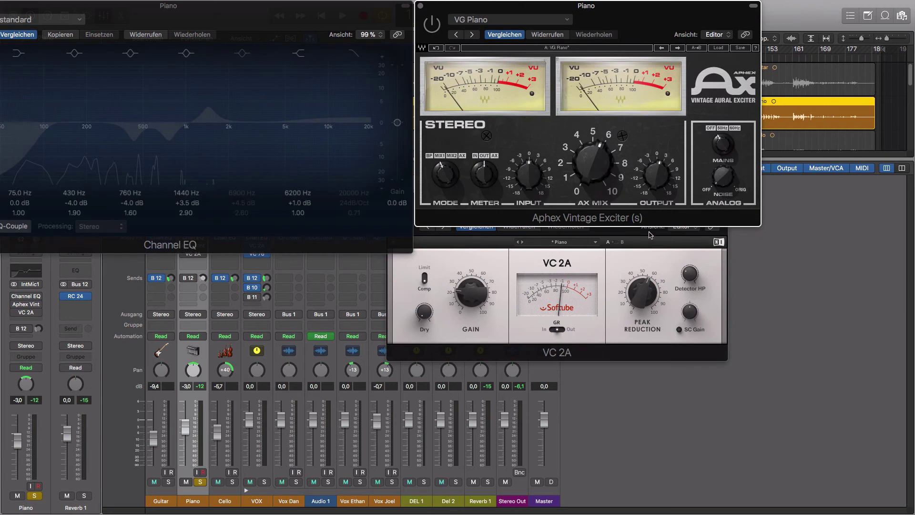
{"action": "left_click_drag", "start_coordinate": [651, 235], "coordinate": [811, 278]}
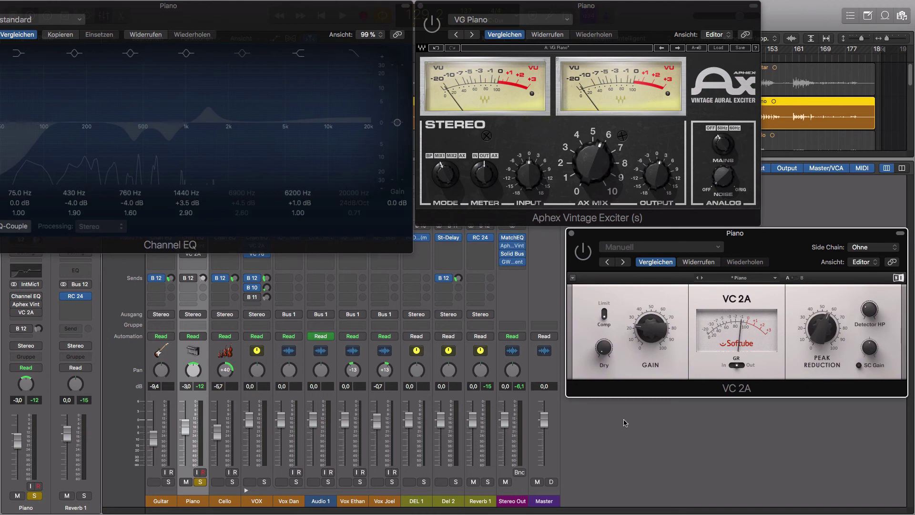
{"action": "left_click_drag", "start_coordinate": [196, 11], "coordinate": [341, 238]}
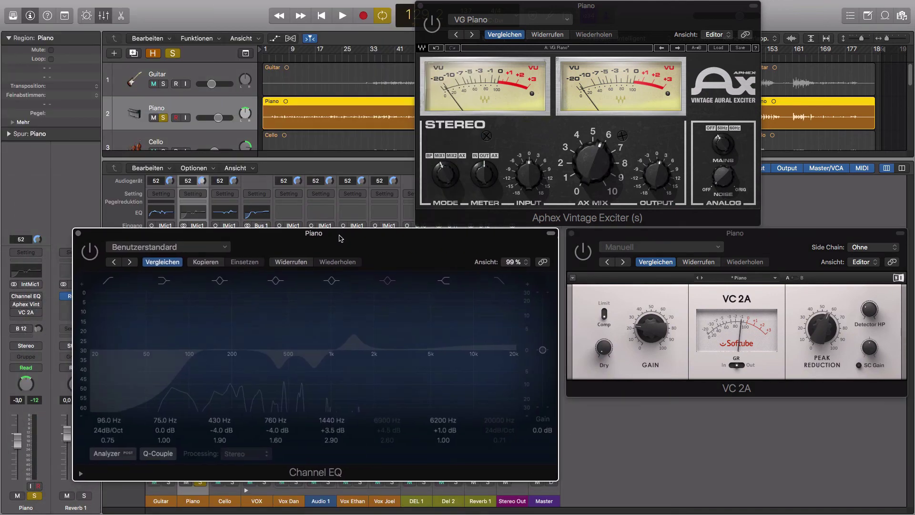
- Play the looped piano passage and reactivate Channel EQ, Aphex Vintage Exciter and VC 2A one after another
{"action": "key", "text": "space"}
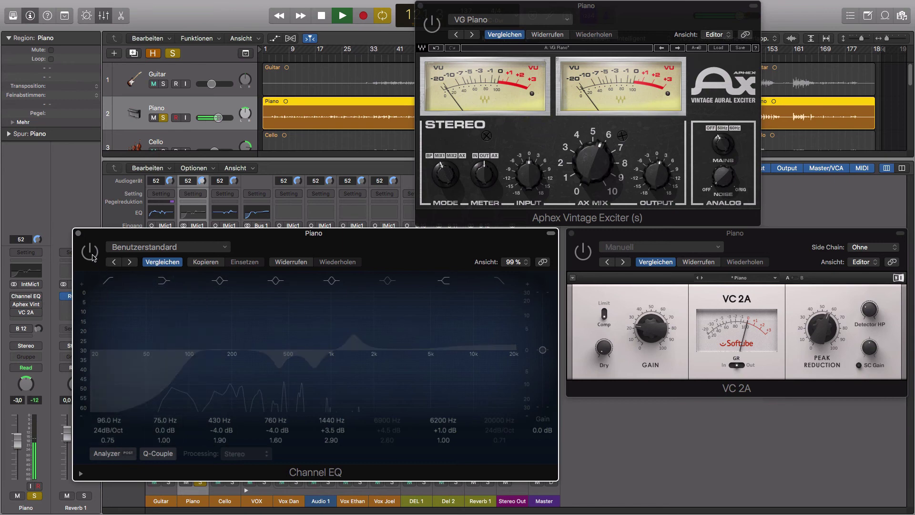
{"action": "left_click", "coordinate": [90, 253]}
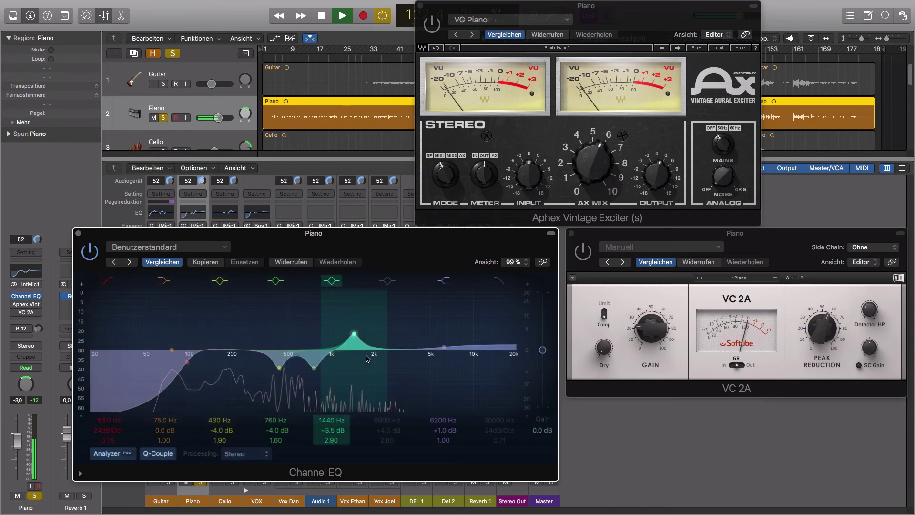
{"action": "left_click", "coordinate": [432, 30]}
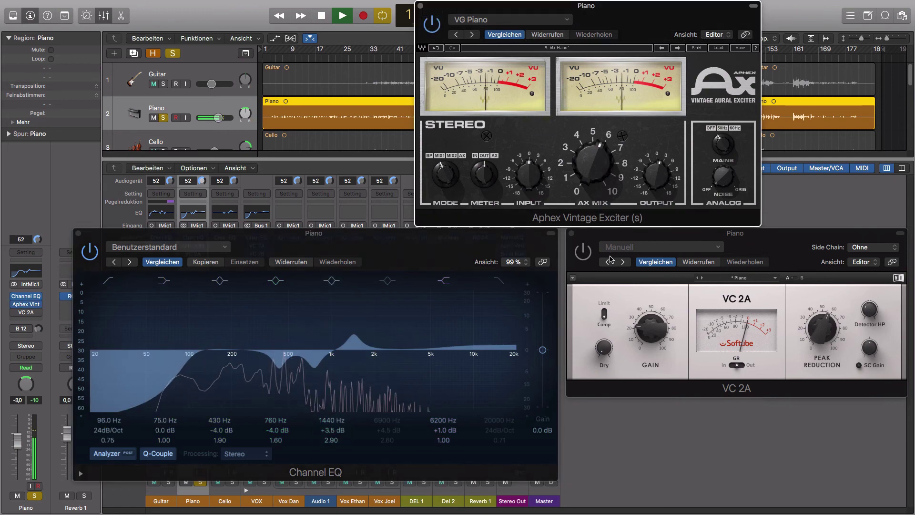
{"action": "left_click", "coordinate": [585, 256]}
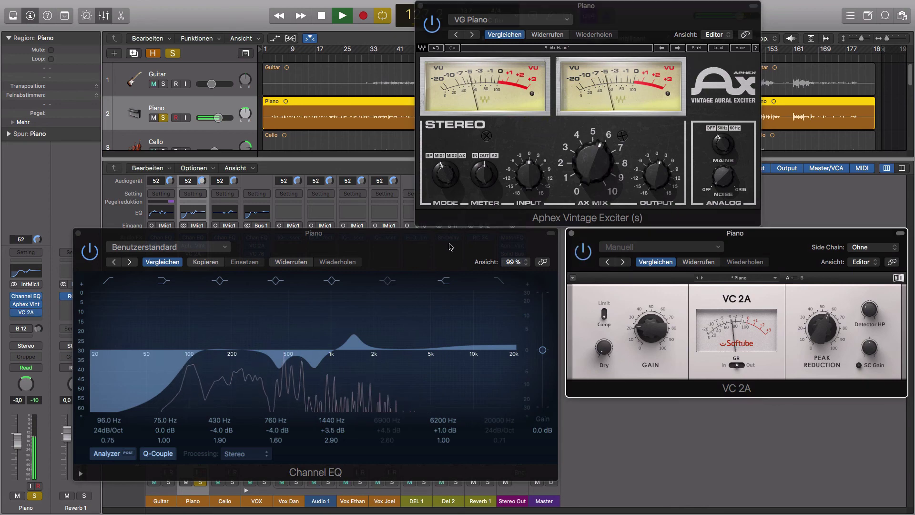
- Uncover the Piano channel's sends, reactivate the Bus 12 reverb send, and place the Channel EQ and Aphex Vintage Exciter windows side by side
{"action": "left_click_drag", "start_coordinate": [373, 241], "coordinate": [235, 19]}
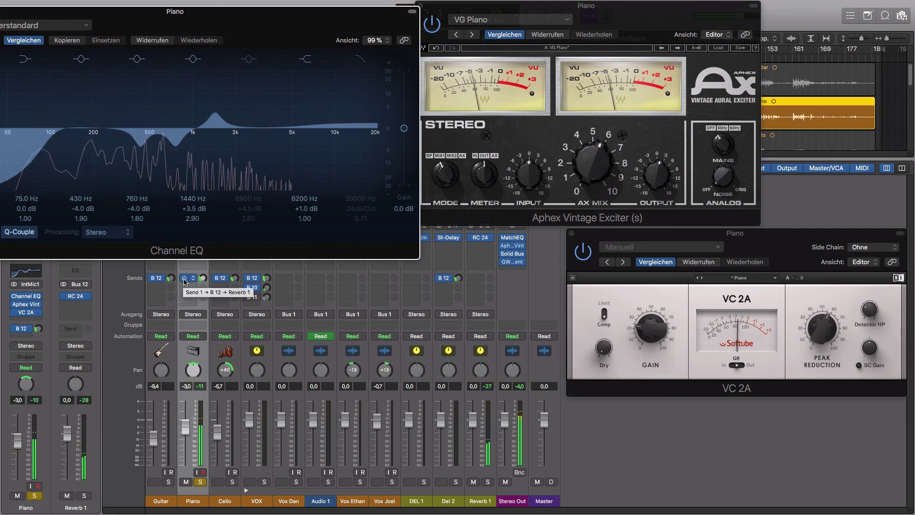
{"action": "left_click_drag", "start_coordinate": [457, 6], "coordinate": [592, 6]}
{"action": "left_click_drag", "start_coordinate": [374, 19], "coordinate": [502, 15]}
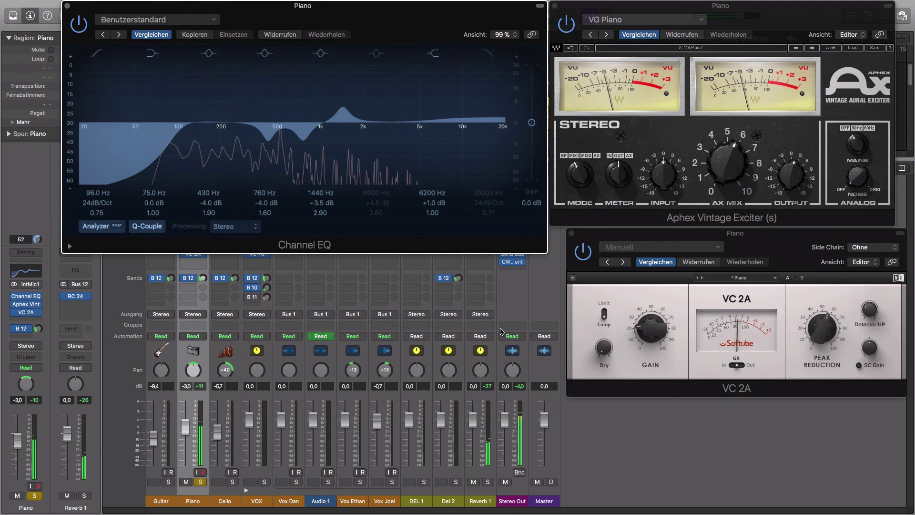